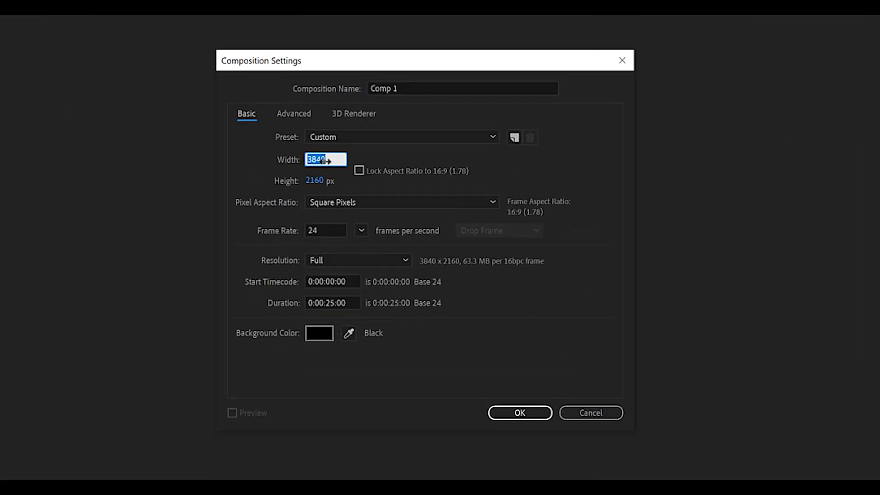
# - Create a 3840 x 2160 px composition named COMP at 24 fps with a duration of 25 seconds
pyautogui.click(370, 157)
pyautogui.click(386, 105)
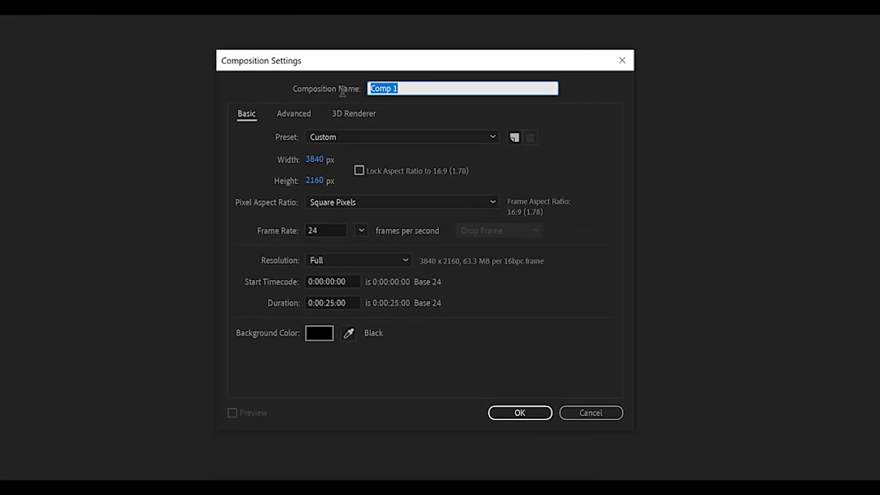
pyautogui.write('COMP')
pyautogui.press('Return')
# - Add the LOGO file to the COMP timeline and scale it to 269%
pyautogui.moveTo(20, 104); pyautogui.dragTo(102, 426)
pyautogui.press('s')
pyautogui.moveTo(152, 404); pyautogui.dragTo(210, 405)
# - Apply Fast Box Blur to the LOGO layer with a blur radius of 3.0
pyautogui.hotkey('ctrl', 'space')
pyautogui.write('fast')
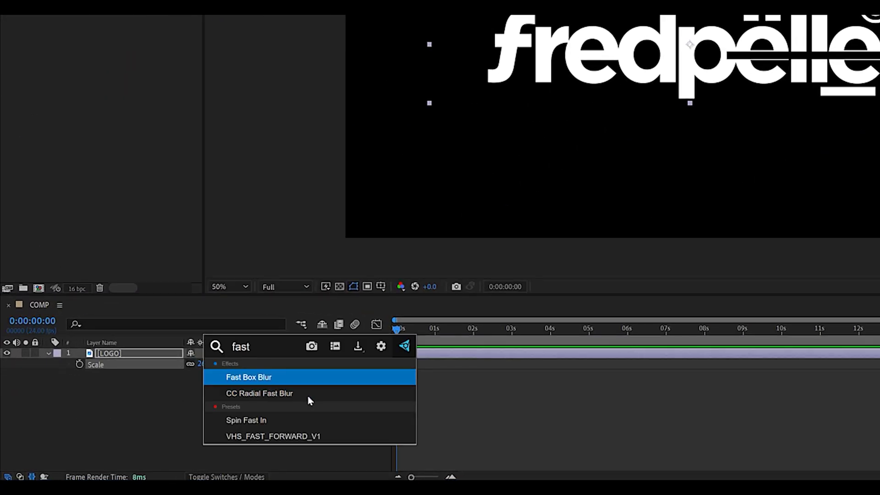
pyautogui.press('Return')
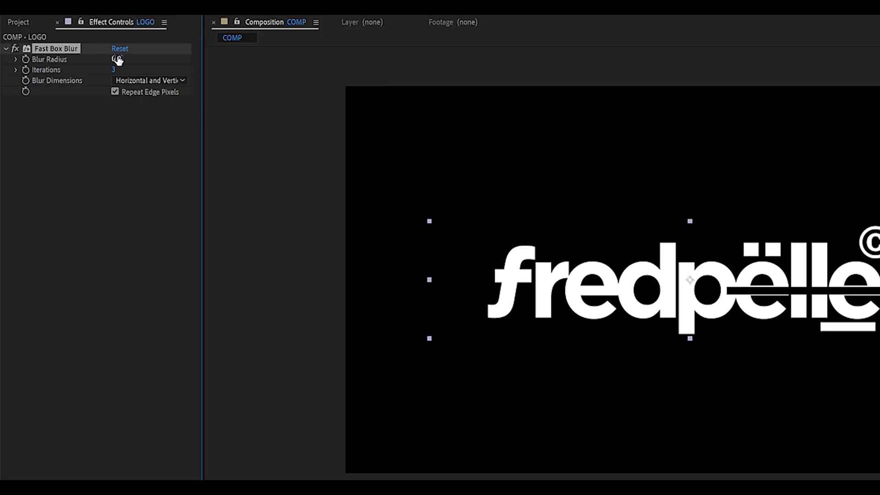
pyautogui.moveTo(118, 59); pyautogui.dragTo(122, 58)
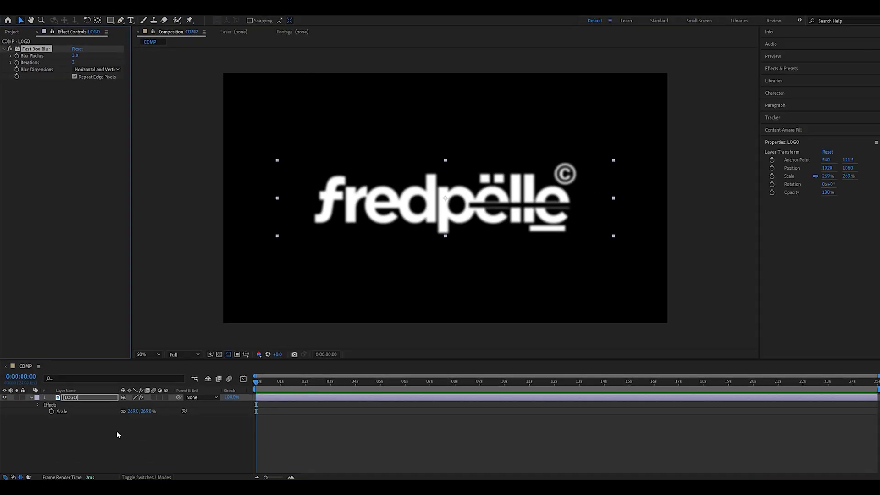
# - Create a black 3840 x 2160 px solid named HALFTONE above the LOGO layer
pyautogui.rightClick(118, 432)
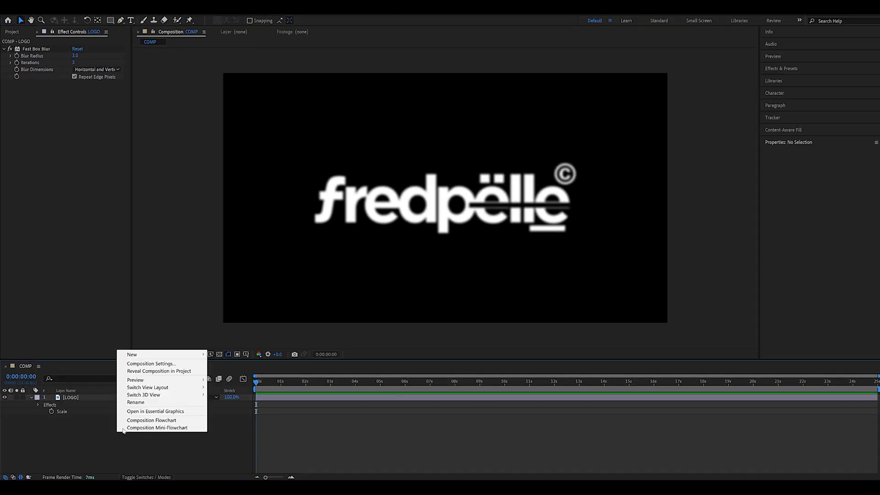
pyautogui.moveTo(162, 354)
pyautogui.click(224, 370)
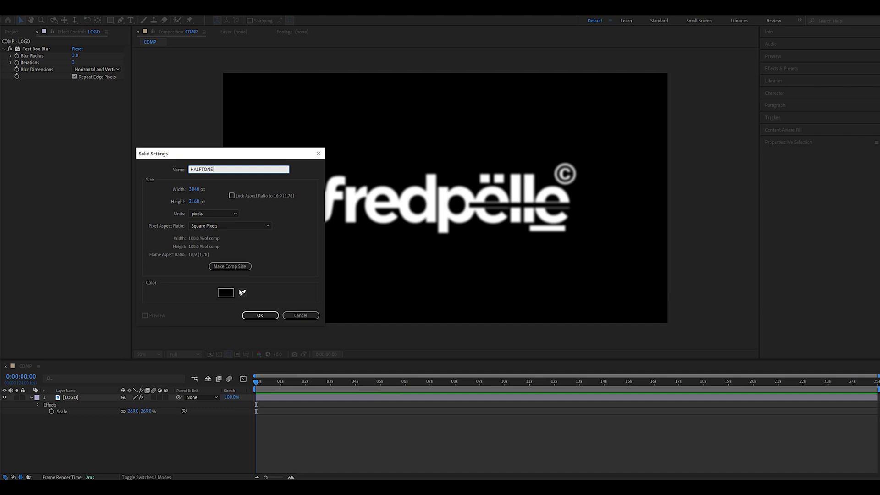
pyautogui.press('Return')
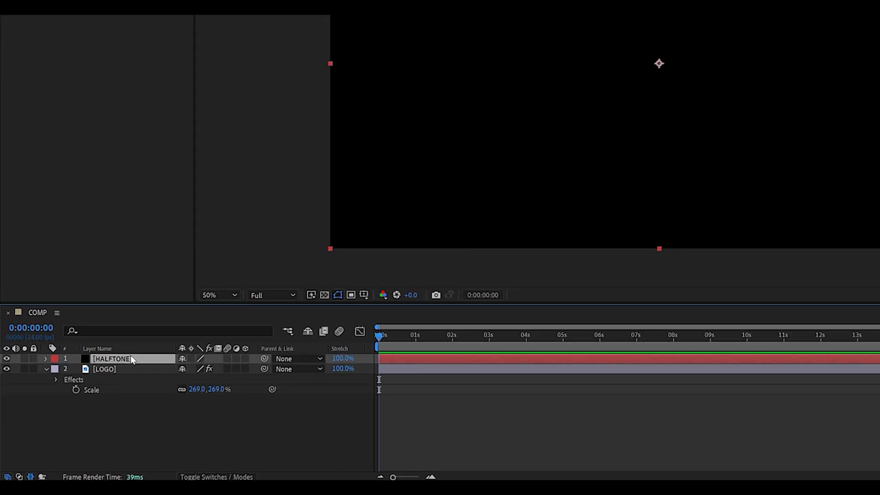
# - Apply the Grid effect to the HALFTONE solid and set the grid color to black (000000)
pyautogui.hotkey('ctrl', 'space')
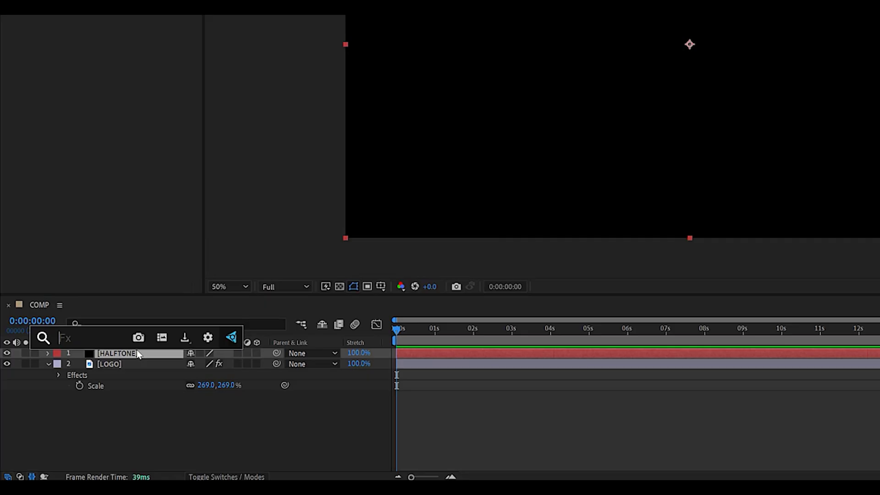
pyautogui.write('grid')
pyautogui.press('Return')
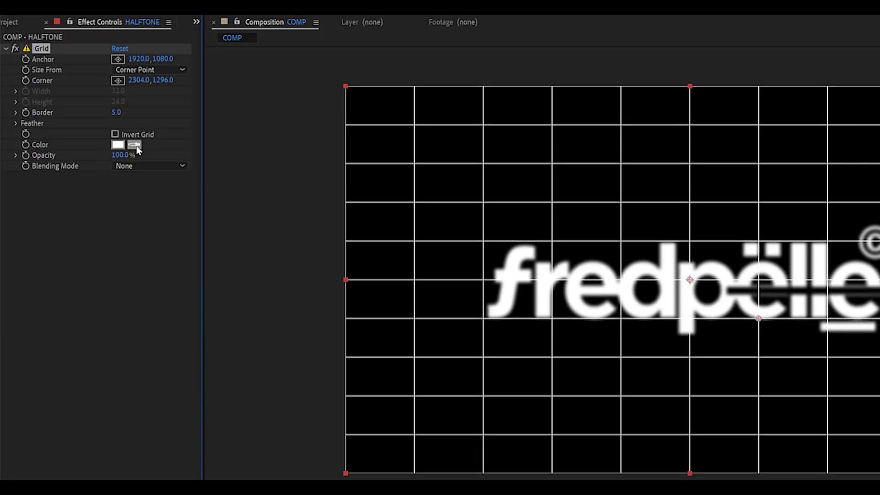
pyautogui.click(117, 145)
pyautogui.write('000000')
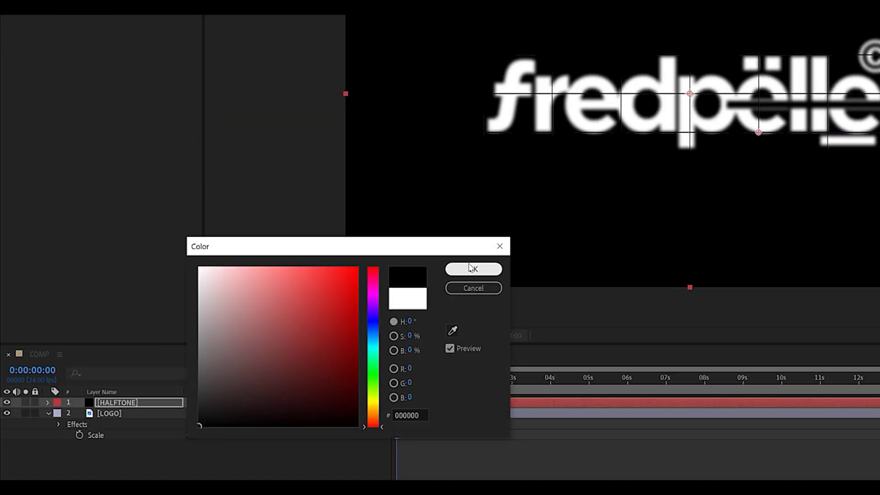
pyautogui.click(472, 269)
# - Set the Grid effect's corner point to 1935, 1095
pyautogui.click(139, 81)
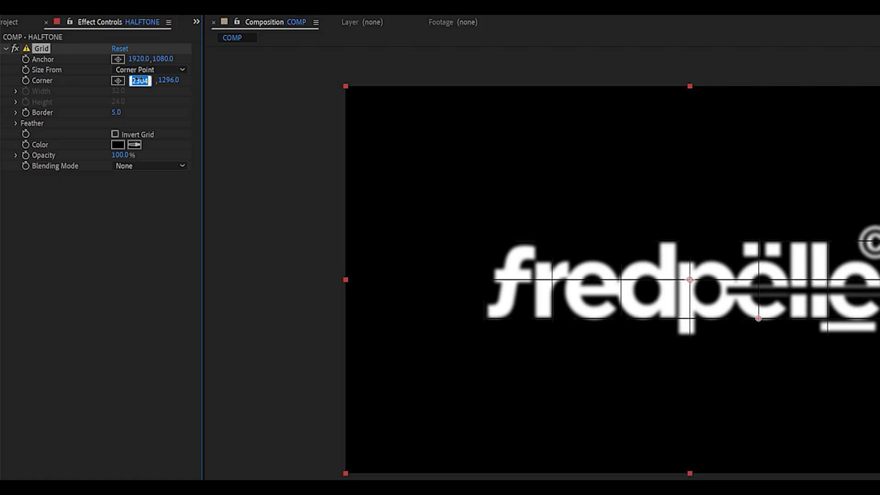
pyautogui.write('1935')
pyautogui.press('Return')
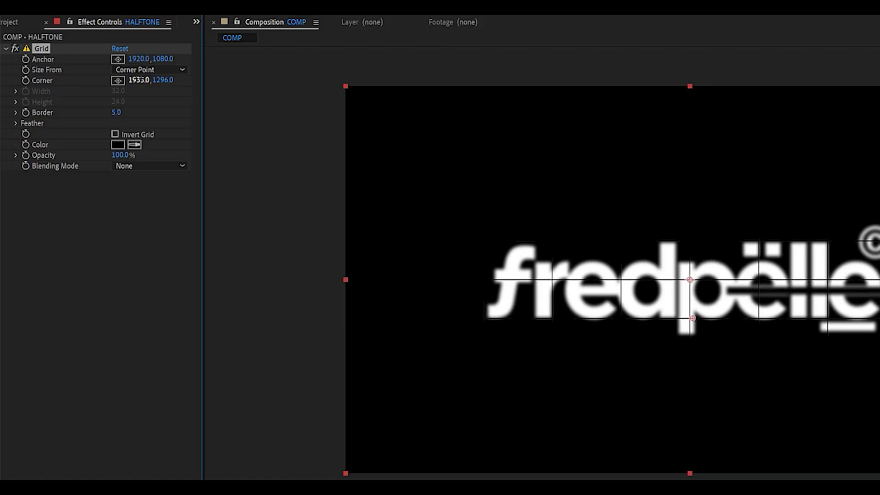
pyautogui.click(160, 80)
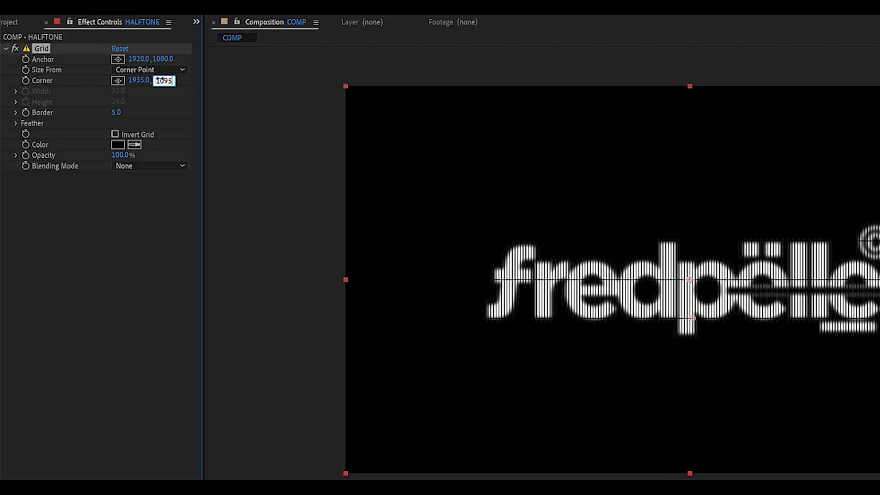
pyautogui.write('1095')
pyautogui.press('Return')
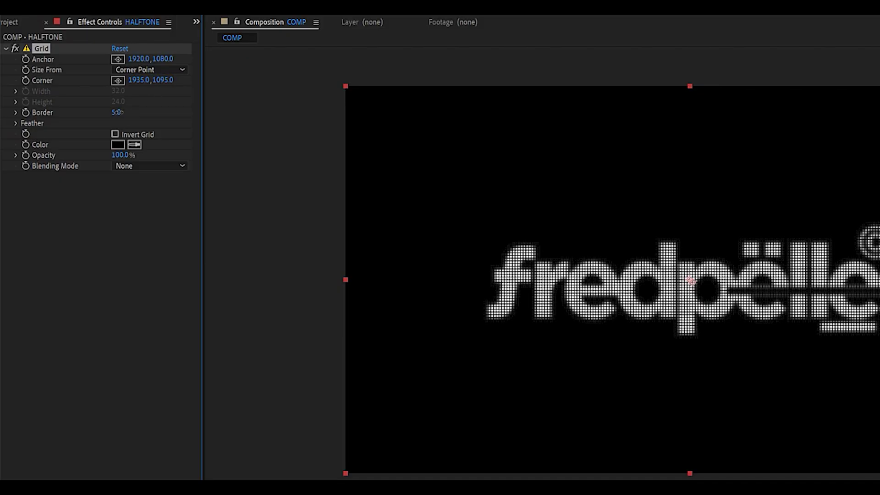
# - Give the grid an 18 border, 8 feather in width and height, and 80% opacity
pyautogui.click(16, 123)
pyautogui.click(120, 135)
pyautogui.write('8')
pyautogui.press('Tab')
pyautogui.write('8')
pyautogui.press('Return')
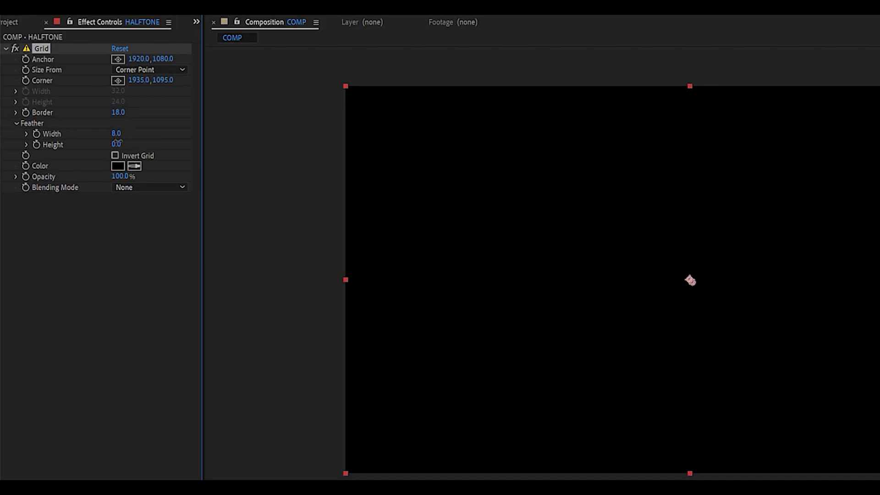
pyautogui.click(120, 176)
pyautogui.press('Return')
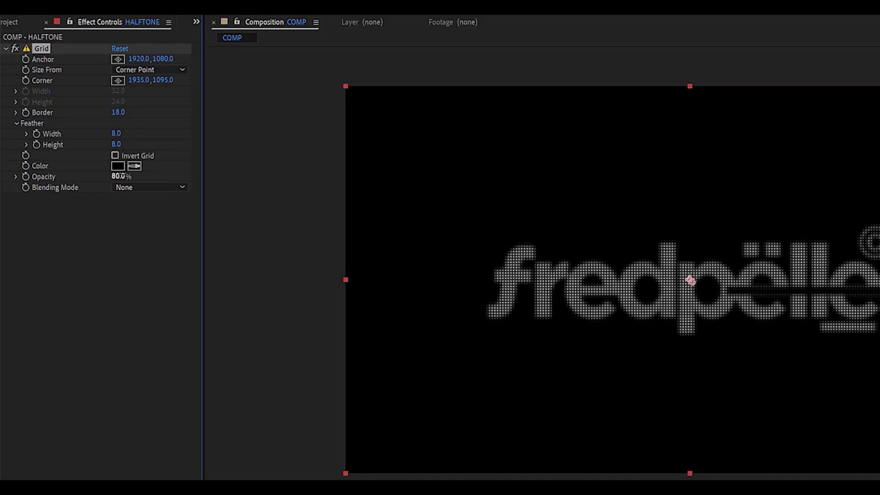
pyautogui.scroll(1, 663, 322)
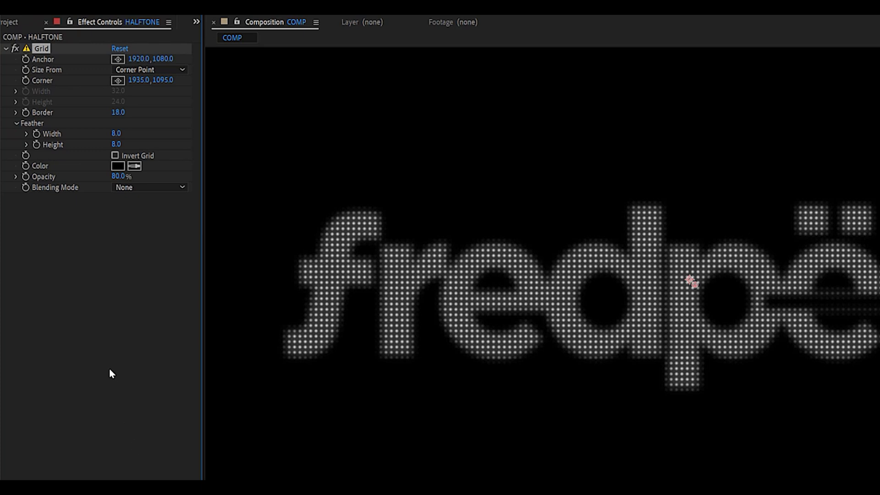
# - Apply CC RepeTile to the HALFTONE layer and expand it by 3000 right, left, down and up
pyautogui.hotkey('ctrl', 'space')
pyautogui.write('repe')
pyautogui.press('Return')
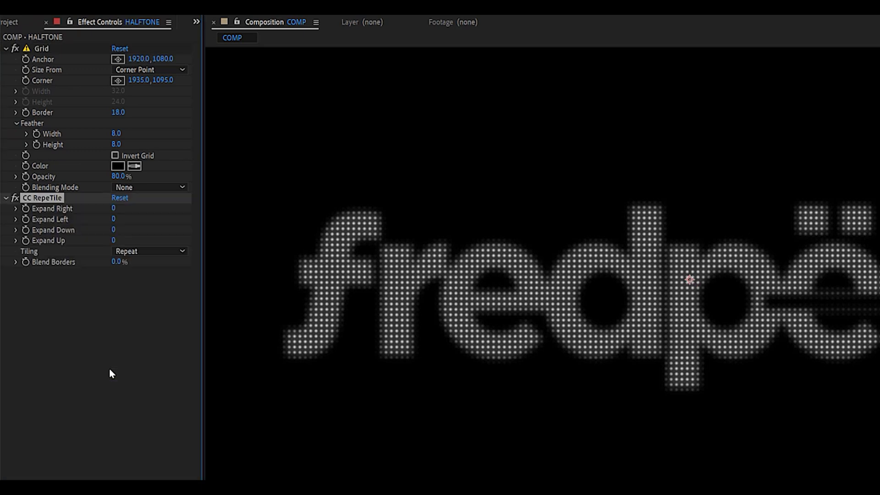
pyautogui.click(114, 208)
pyautogui.write('3000')
pyautogui.press('Tab')
pyautogui.write('3000')
pyautogui.press('Tab')
pyautogui.write('3000')
pyautogui.press('Tab')
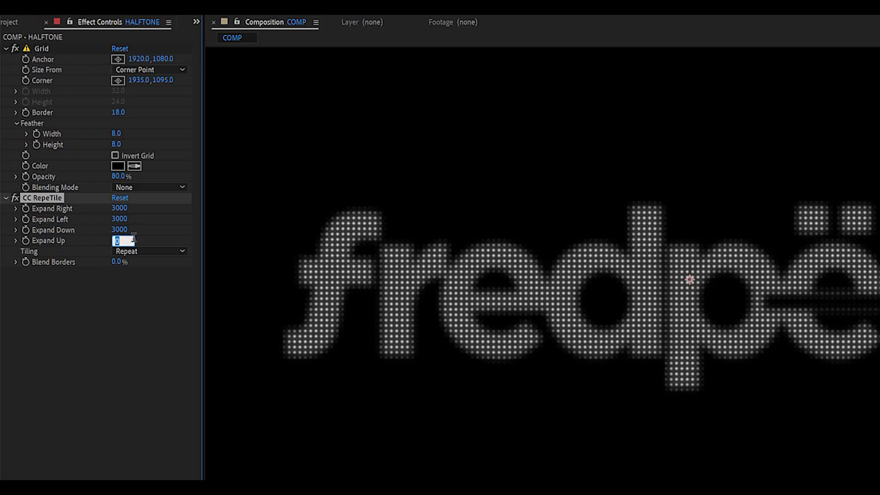
pyautogui.write('3000')
pyautogui.click(167, 235)
# - Add the Transform effect to HALFTONE and give its Position the expression wiggle(10,5)
pyautogui.hotkey('ctrl', 'space')
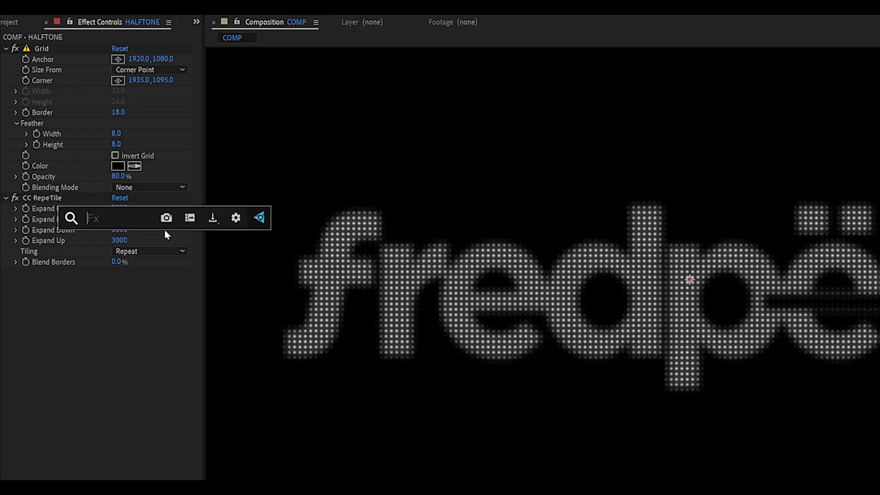
pyautogui.write('trans')
pyautogui.press('Return')
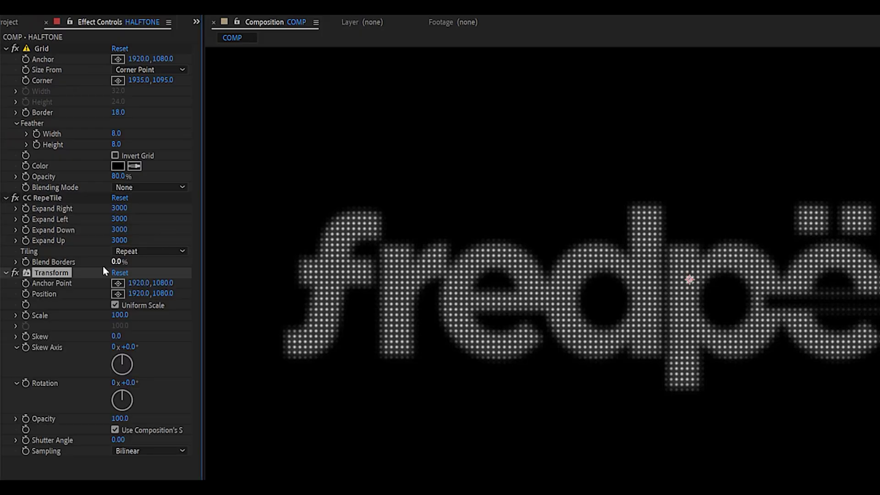
pyautogui.keyDown('alt'); pyautogui.click(26, 294); pyautogui.keyUp('alt')
pyautogui.write('wiggle()')
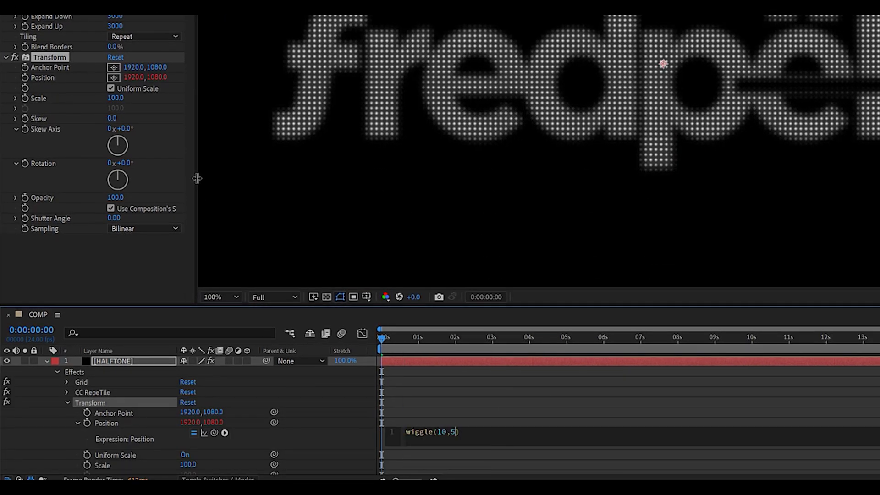
pyautogui.press('KP_Enter')
# - Copy the wiggle(10,5) expression to the Transform effect's Rotation
pyautogui.click(422, 435)
pyautogui.hotkey('ctrl', 'c')
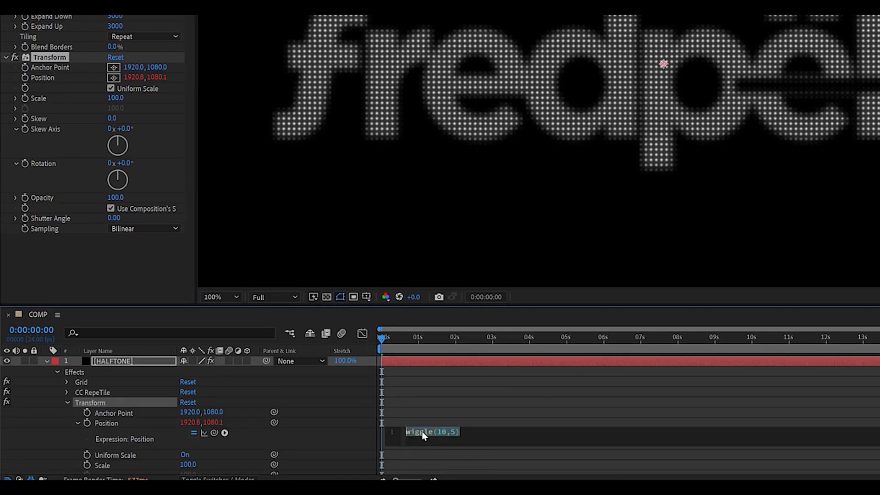
pyautogui.keyDown('alt'); pyautogui.click(25, 164); pyautogui.keyUp('alt')
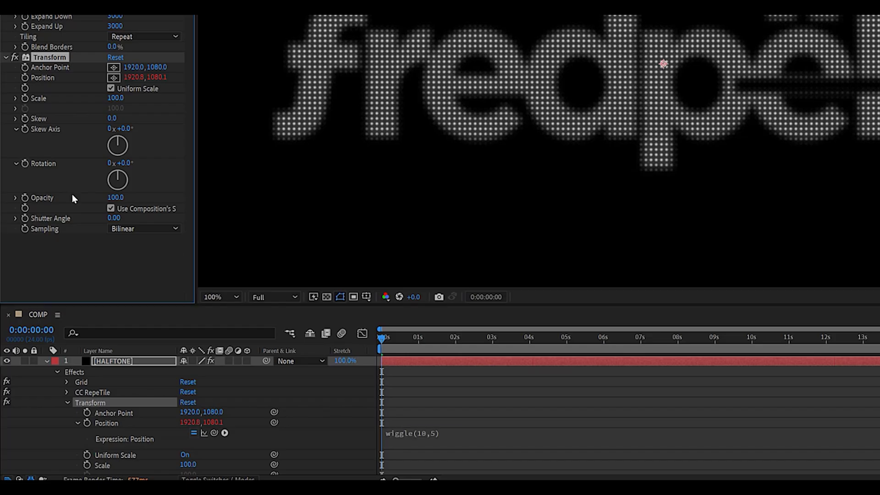
pyautogui.hotkey('ctrl', 'v')
pyautogui.click(501, 429)
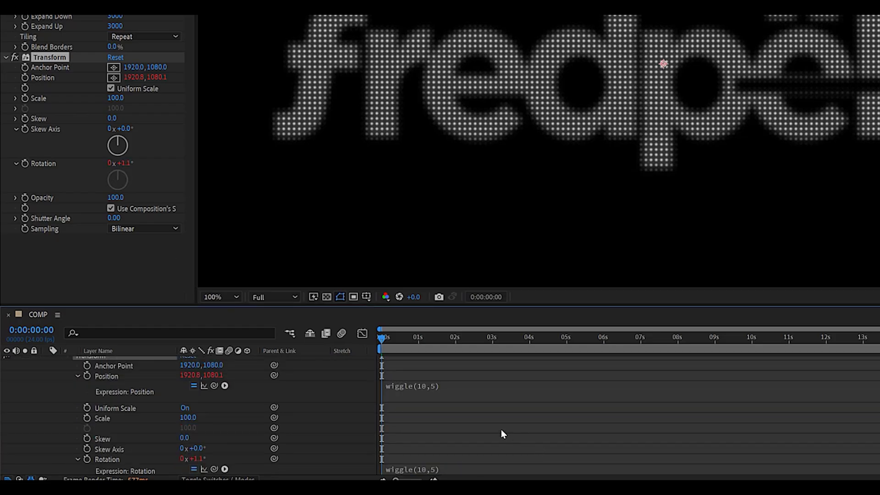
# - Give the Transform effect's Scale the expression wiggle(10,1)
pyautogui.keyDown('alt'); pyautogui.click(25, 98); pyautogui.keyUp('alt')
pyautogui.hotkey('ctrl', 'v')
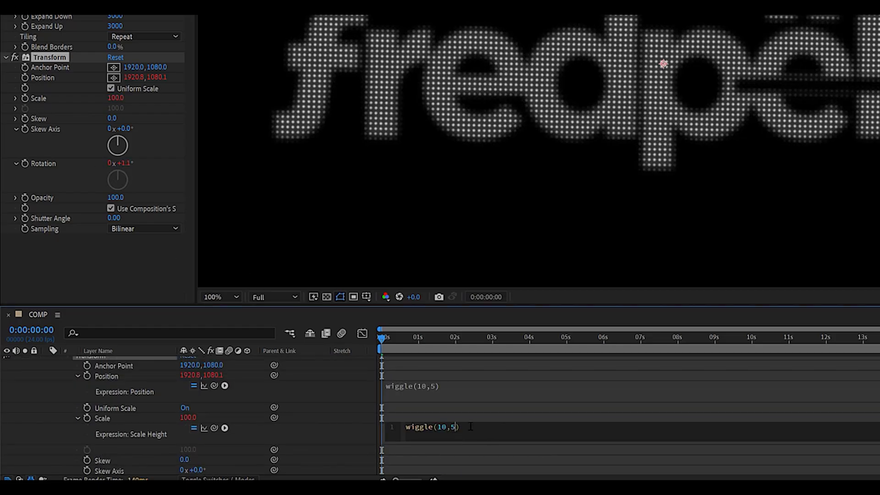
pyautogui.write('1')
pyautogui.click(468, 405)
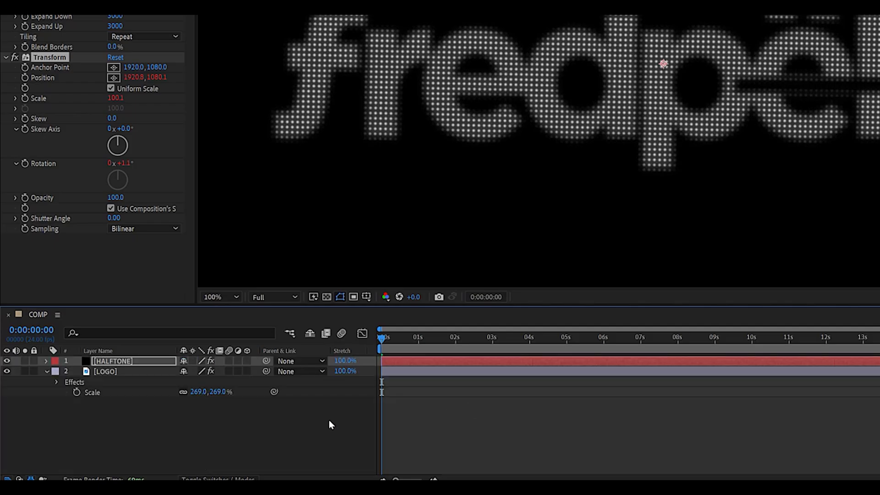
# - Create a black 3840 x 2160 px background solid, place it beneath the LOGO layer and collapse the layer properties
pyautogui.click(233, 421)
pyautogui.rightClick(232, 421)
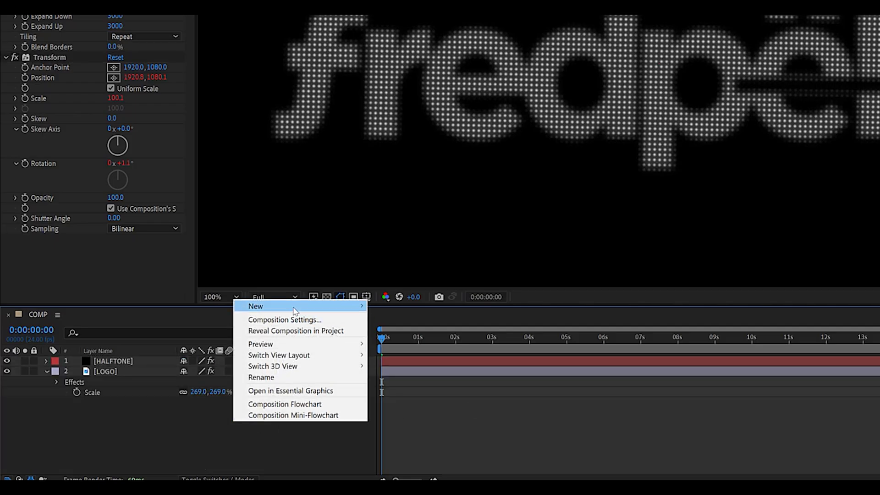
pyautogui.moveTo(344, 310)
pyautogui.click(390, 330)
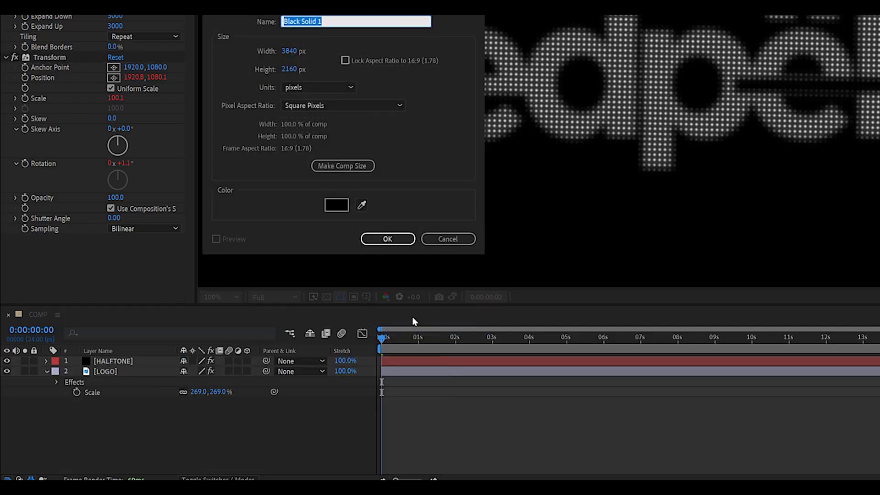
pyautogui.click(389, 238)
pyautogui.moveTo(110, 362); pyautogui.dragTo(111, 426)
pyautogui.click(140, 435)
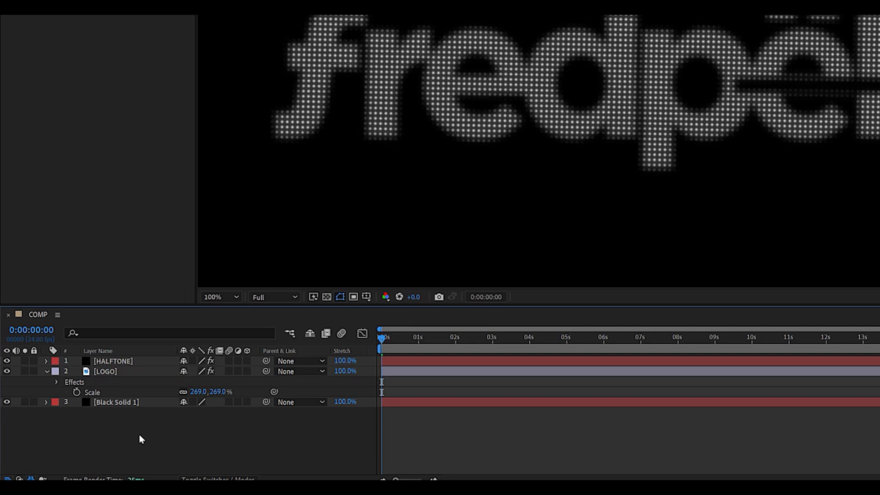
pyautogui.press('u')
# - Rotate the HALFTONE layer to 45 degrees, check the dot pattern on the logo and collapse the layer's properties
pyautogui.click(139, 362)
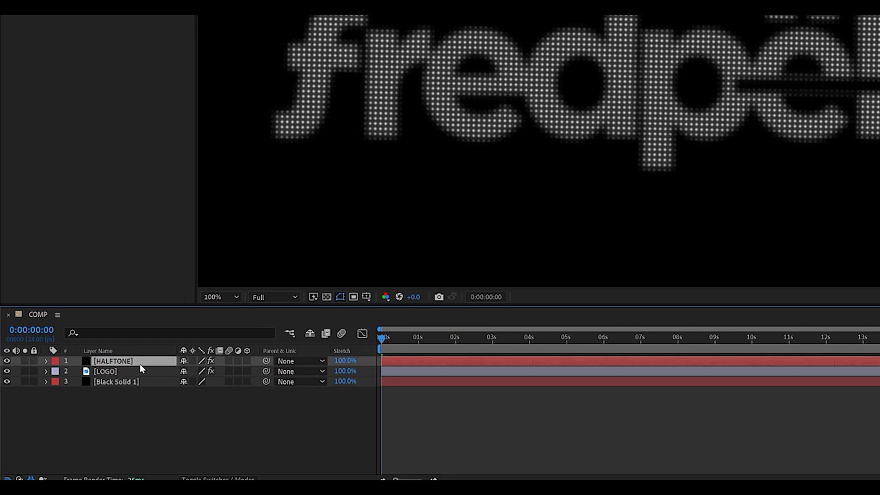
pyautogui.press('r')
pyautogui.click(196, 370)
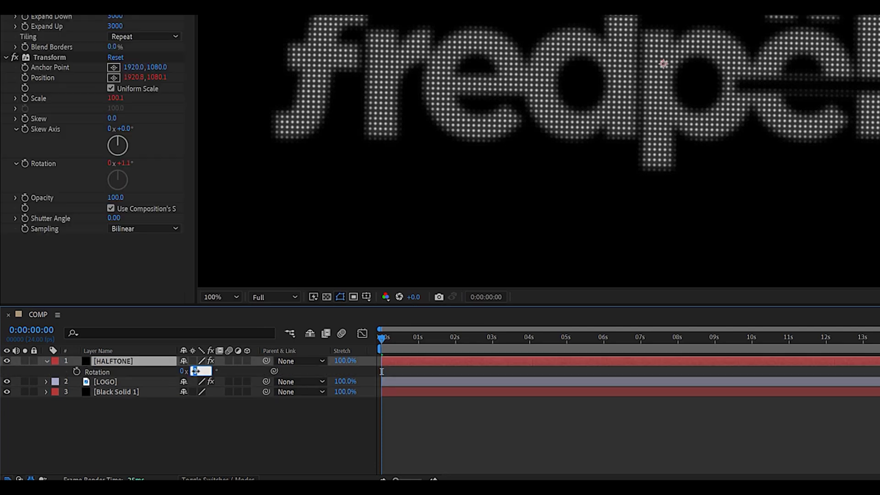
pyautogui.write('45')
pyautogui.press('Return')
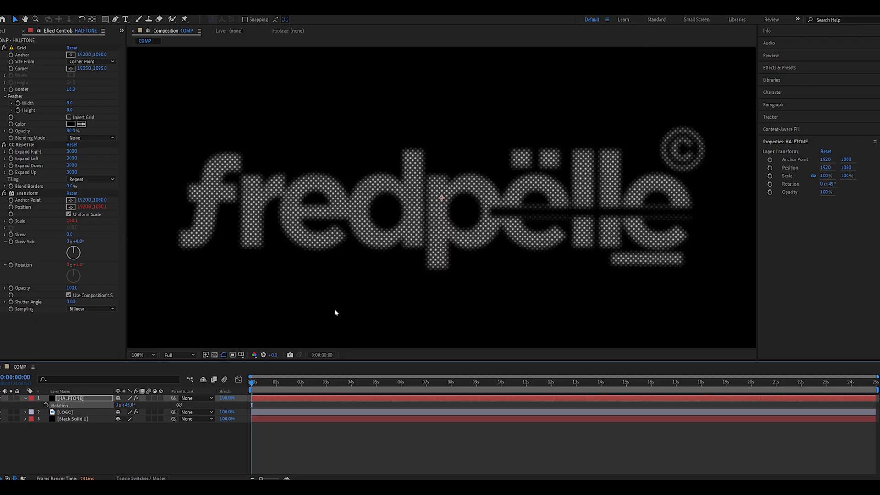
pyautogui.scroll(1, 467, 227)
pyautogui.moveTo(575, 237); pyautogui.dragTo(540, 239)
pyautogui.moveTo(614, 230); pyautogui.dragTo(530, 237)
pyautogui.scroll(-2, 512, 244)
pyautogui.click(202, 442)
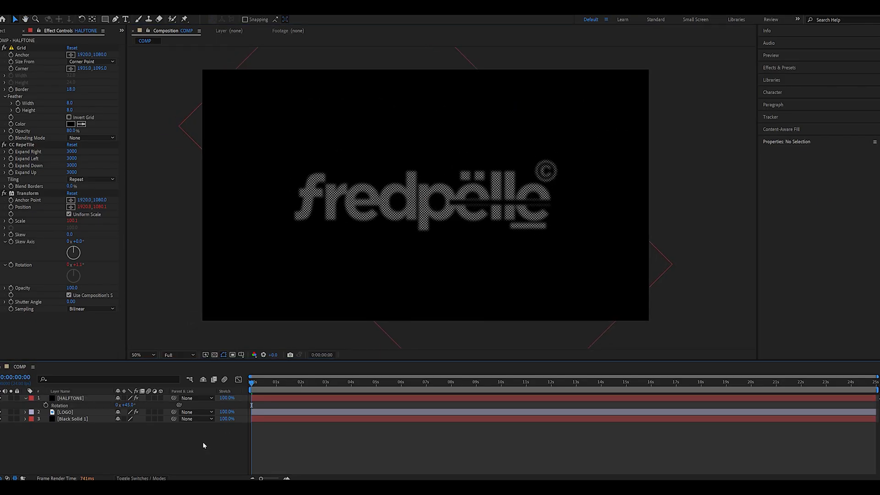
pyautogui.press('u')
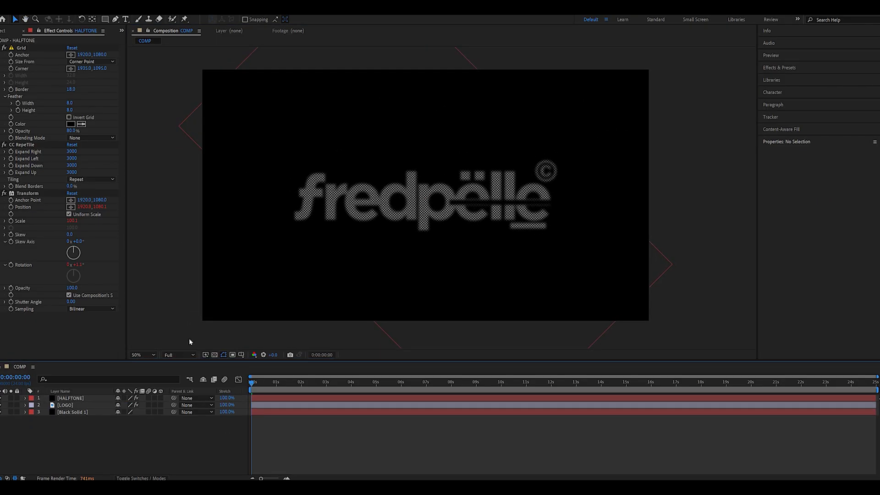
# - Open the XEROX extension and apply it to the COMP composition
pyautogui.click(126, 20)
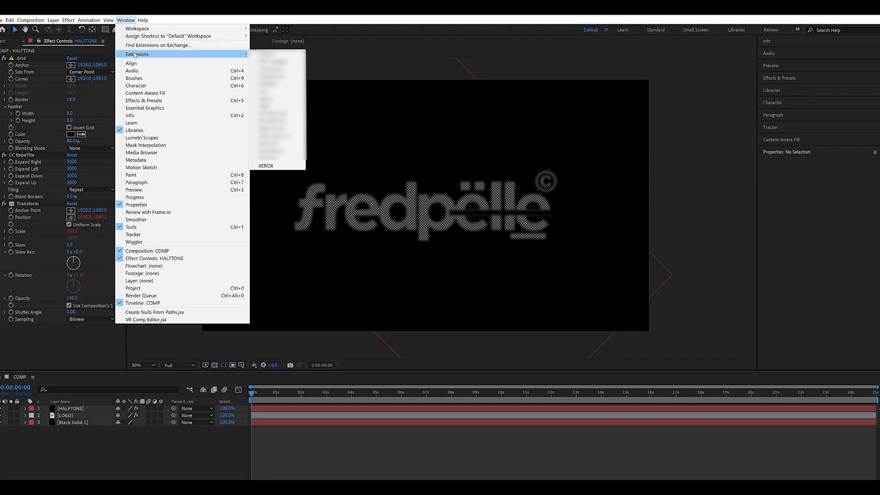
pyautogui.click(266, 165)
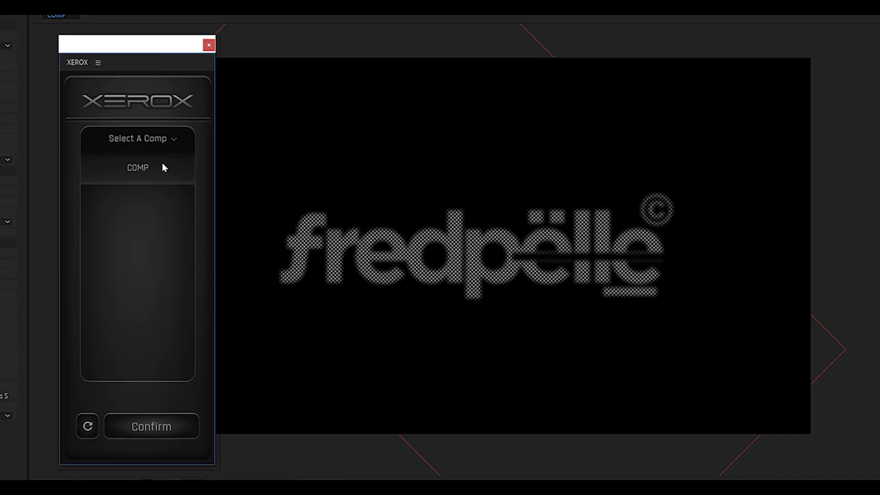
pyautogui.click(217, 136)
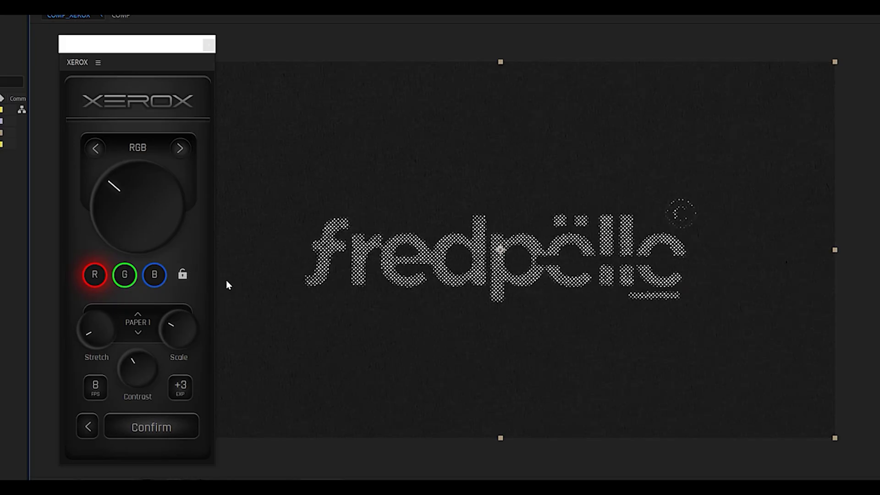
# - Lock the XEROX RGB channels together and reduce the scale of the PAPER 3 texture
pyautogui.click(182, 275)
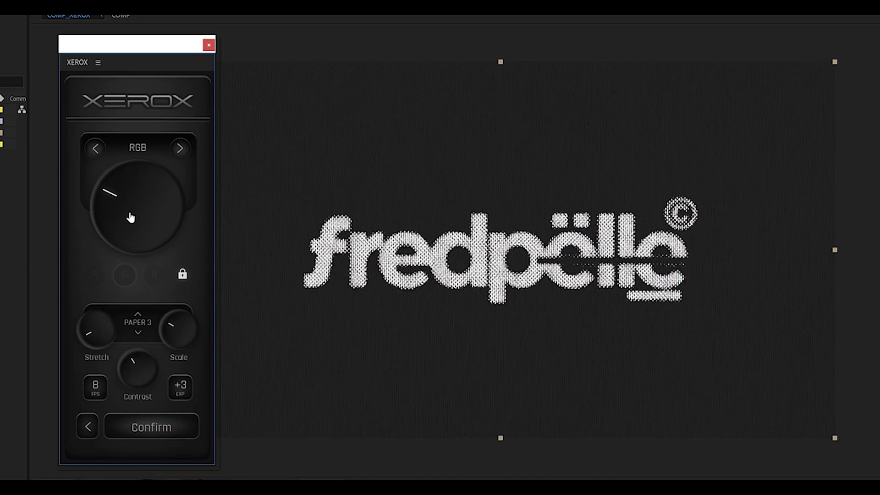
pyautogui.moveTo(182, 328); pyautogui.dragTo(181, 337)
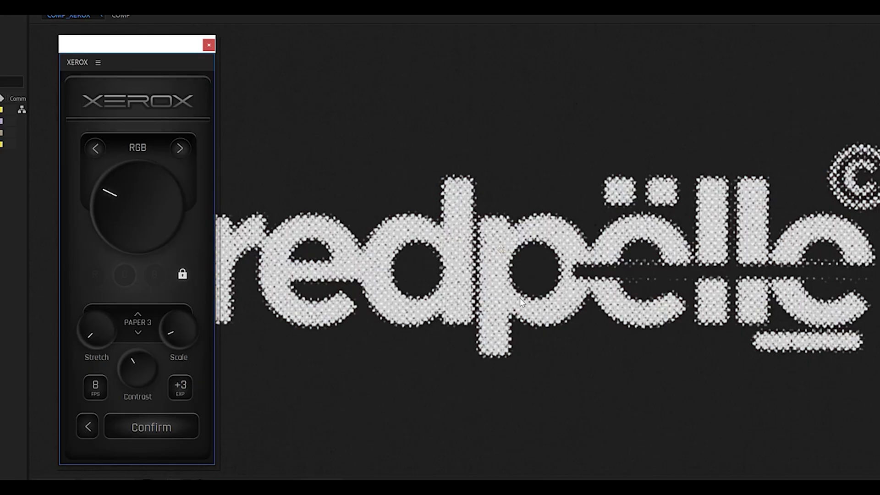
# - Examine the XEROX halftone dots and paper texture up close across the logo's letters
pyautogui.moveTo(522, 302); pyautogui.dragTo(403, 288)
pyautogui.scroll(1, 499, 257)
pyautogui.moveTo(660, 264); pyautogui.dragTo(363, 338)
pyautogui.moveTo(477, 199); pyautogui.dragTo(716, 108)
pyautogui.scroll(-1, 716, 109)
pyautogui.moveTo(225, 243); pyautogui.dragTo(474, 262)
pyautogui.moveTo(672, 259); pyautogui.dragTo(539, 261)
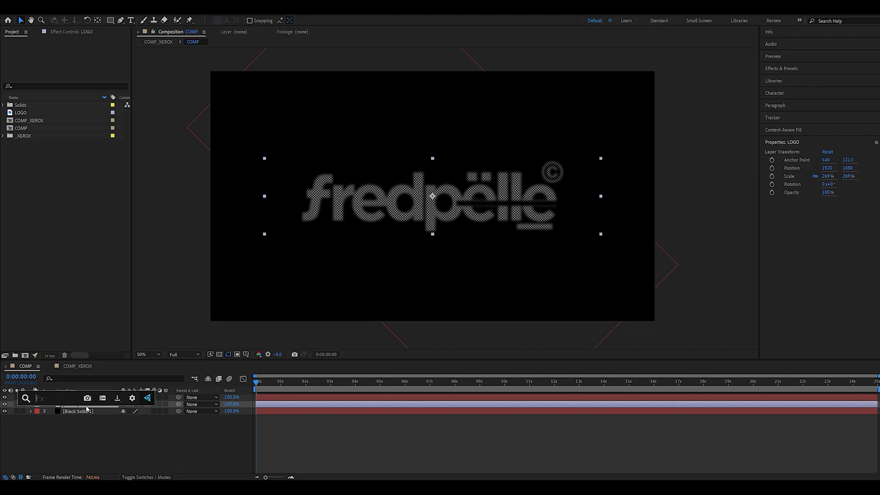
# - Add a Glow effect to the LOGO layer in COMP and increase its Glow Radius
pyautogui.write('glow')
pyautogui.press('Return')
pyautogui.moveTo(75, 104); pyautogui.dragTo(106, 105)
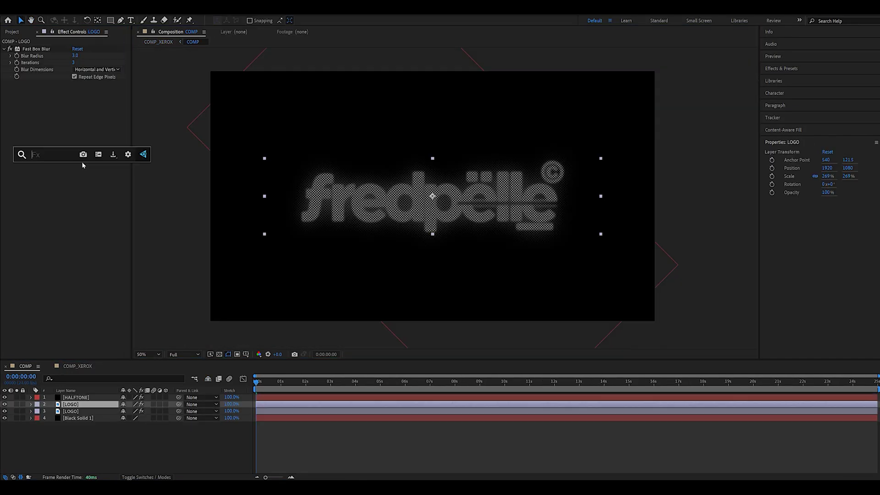
# - Add a Fill effect to the upper LOGO copy in COMP and set its color to black
pyautogui.write('fill')
pyautogui.press('Return')
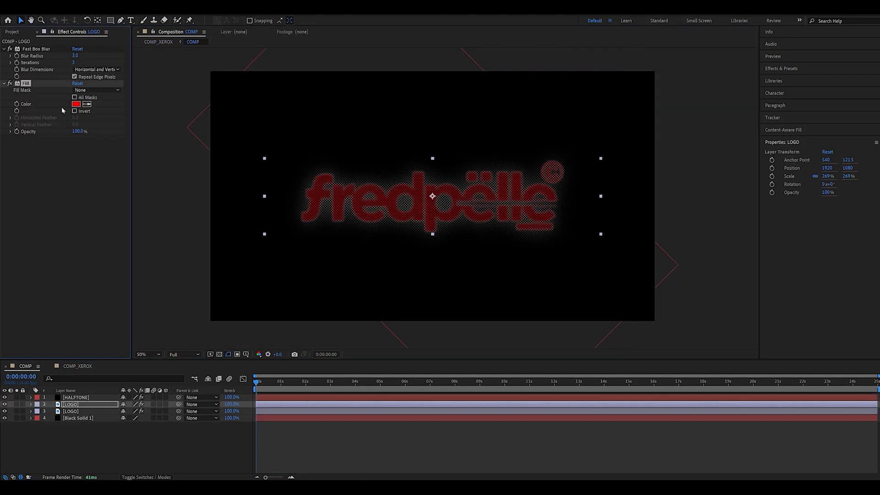
pyautogui.click(76, 103)
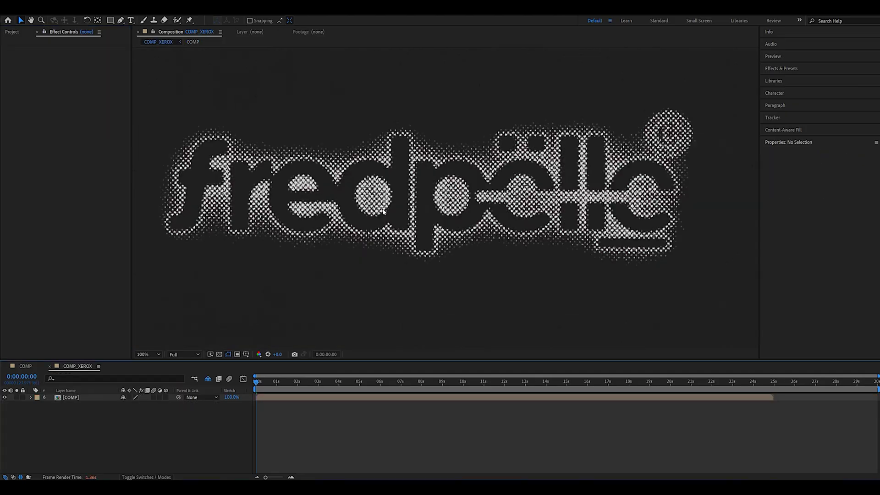